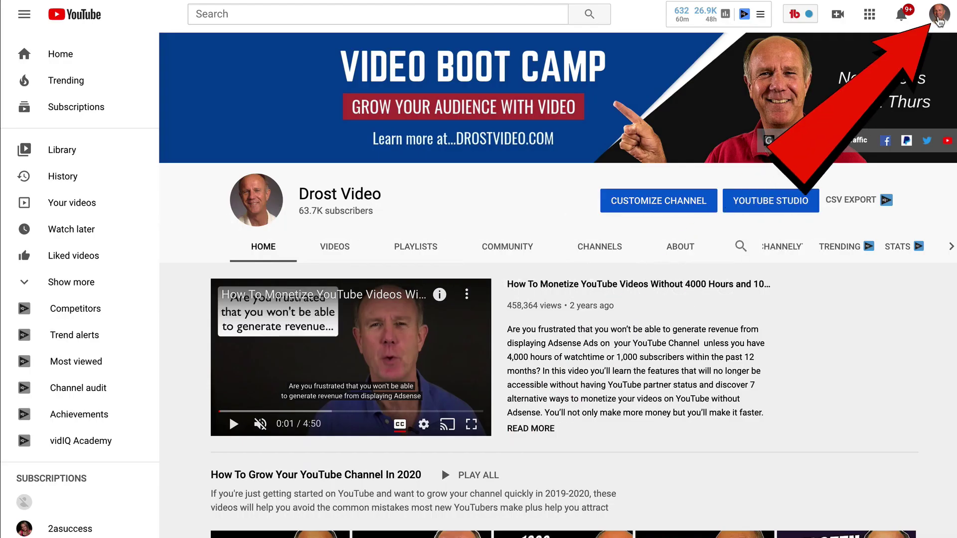
# Step: Open the Details page of the latest upload, the translating-videos video, from YouTube Studio's Videos list
pyautogui.click(939, 18)
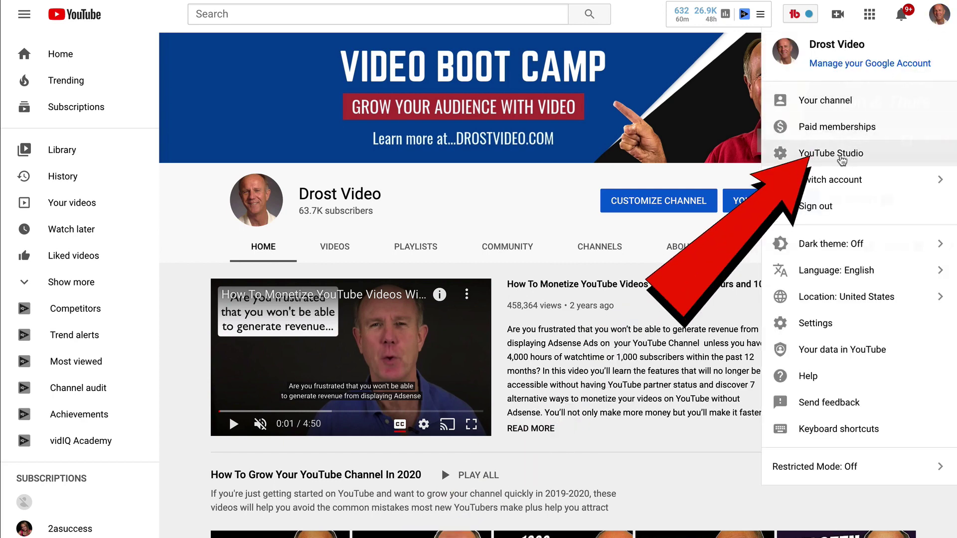
pyautogui.click(838, 156)
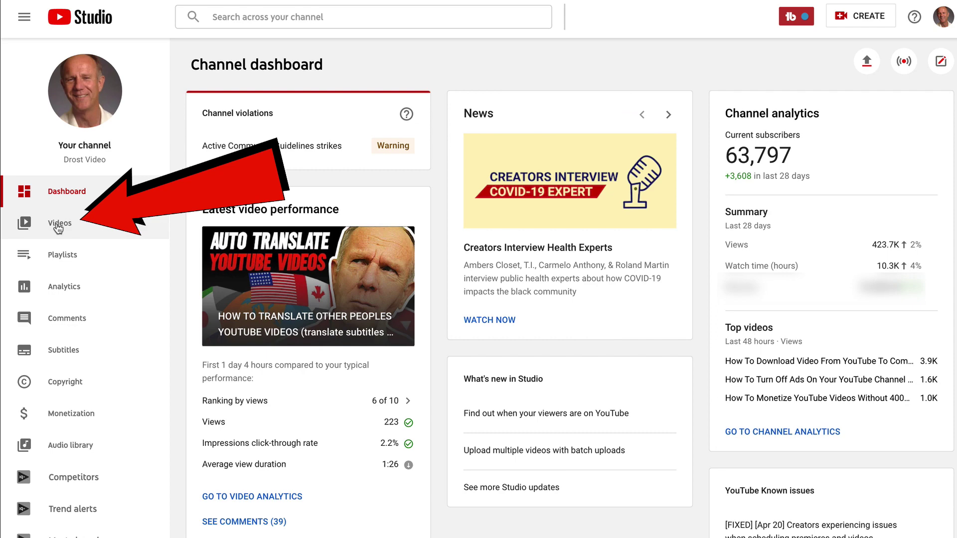
pyautogui.click(57, 227)
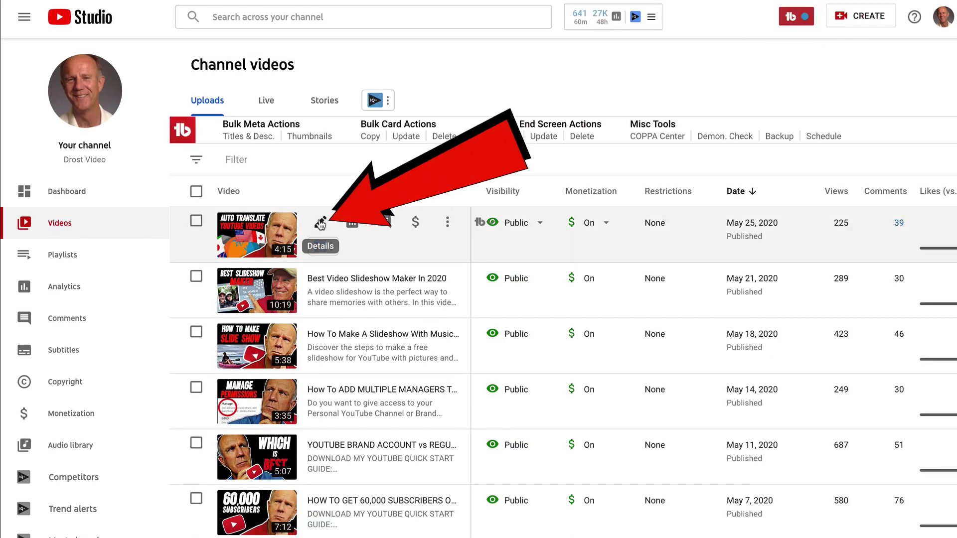
pyautogui.click(320, 225)
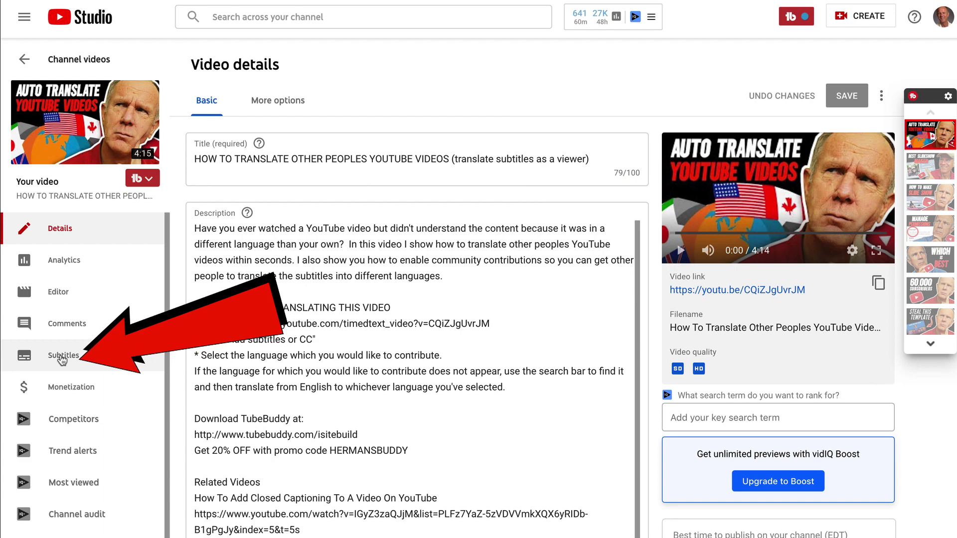
# Step: Go to the video's Subtitles page and open the Options menu on the English subtitles
pyautogui.click(61, 359)
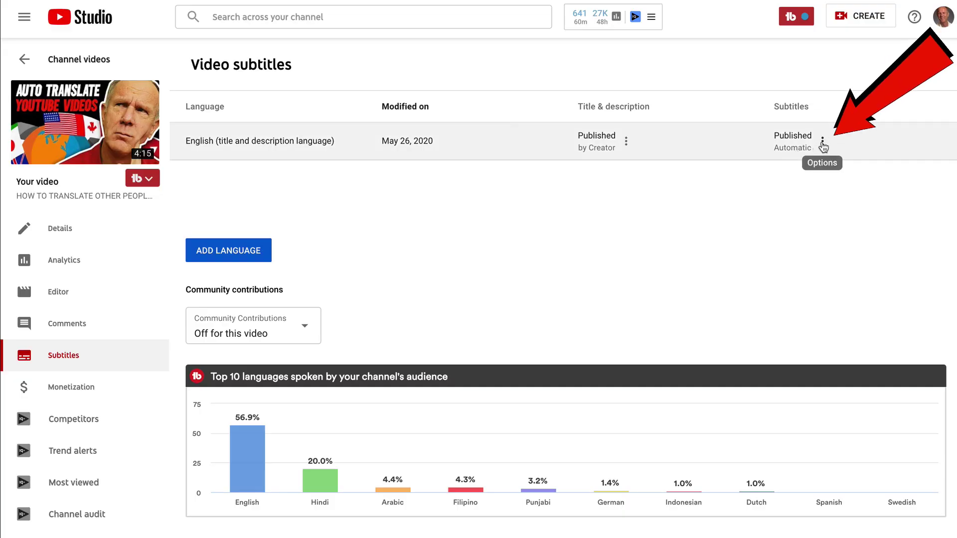
pyautogui.click(823, 142)
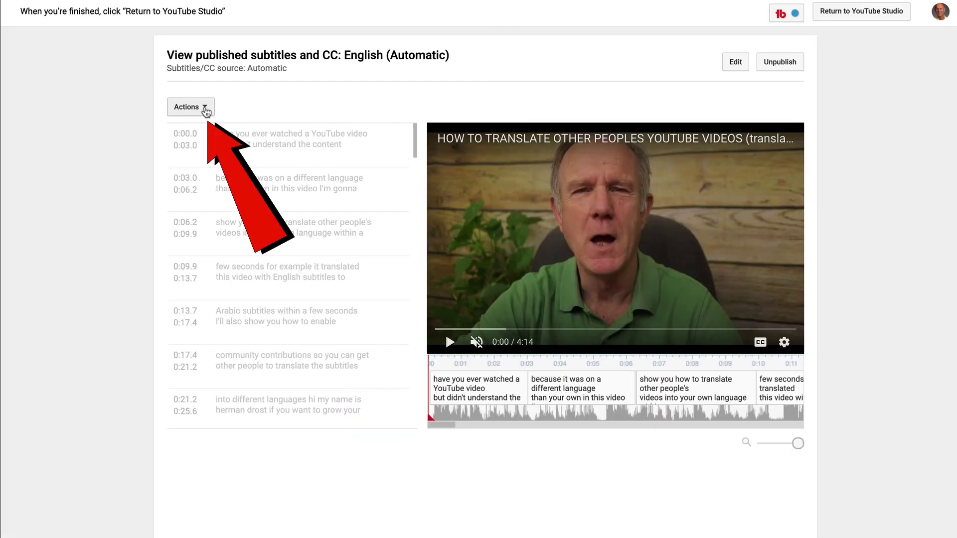
# Step: Play the video and open the automatic English captions in the editor as a draft
pyautogui.click(204, 109)
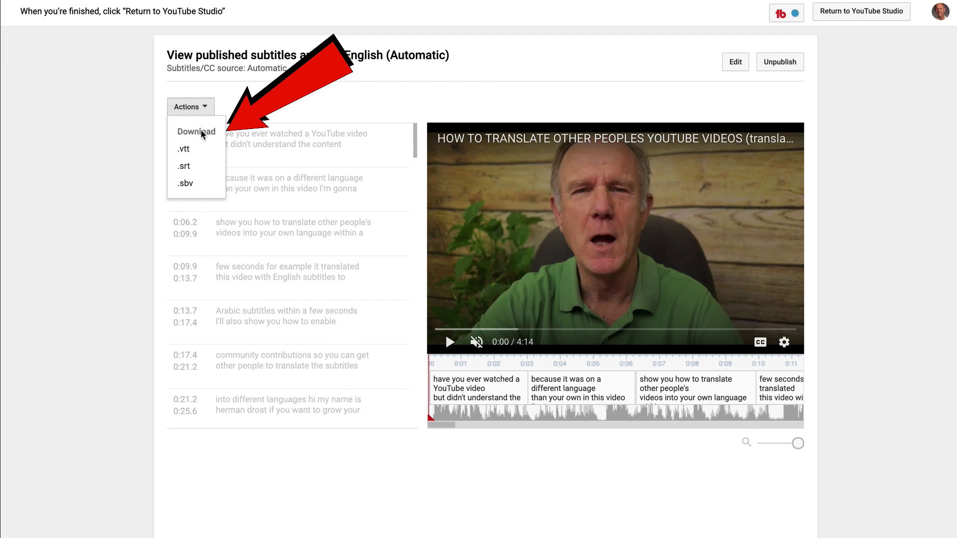
pyautogui.click(450, 342)
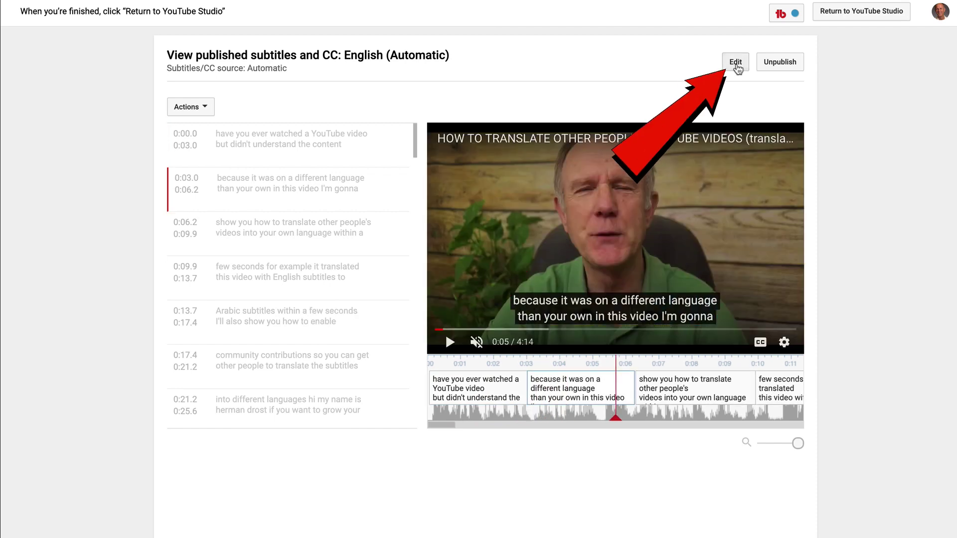
pyautogui.click(735, 62)
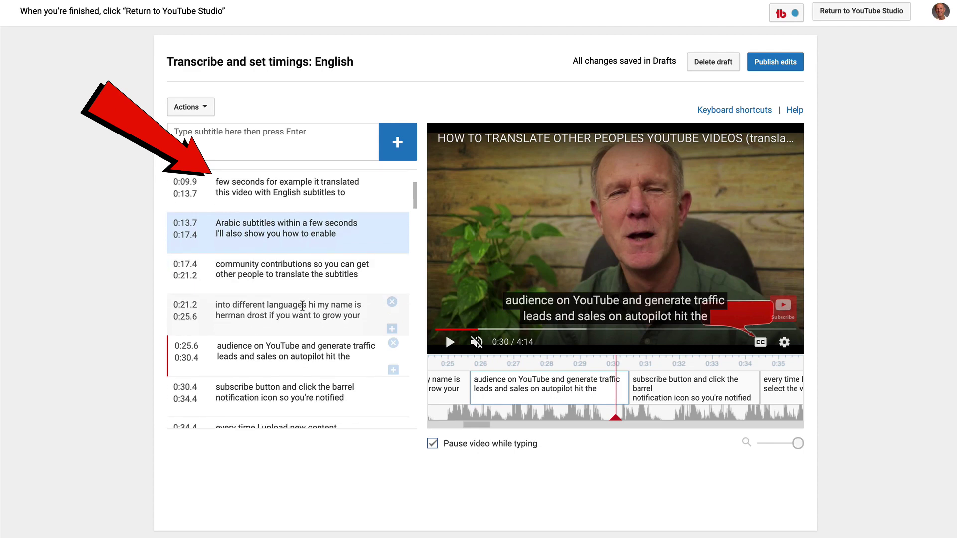
pyautogui.click(748, 113)
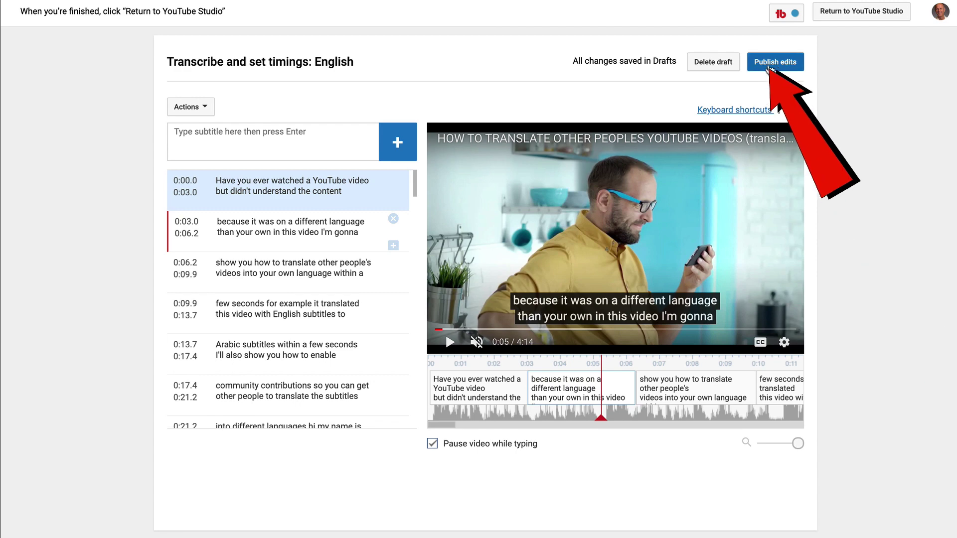
# Step: Publish the edited English captions and update the pending English row
pyautogui.click(770, 68)
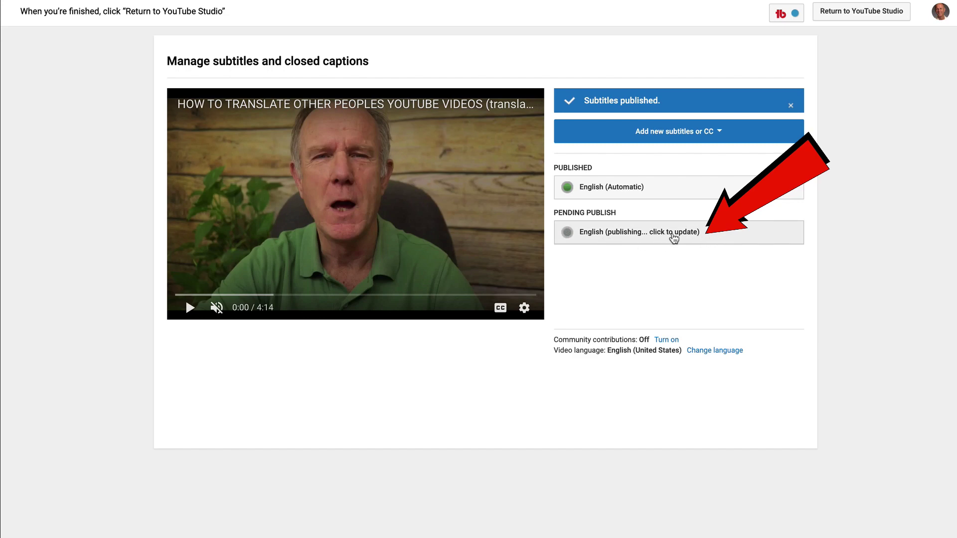
pyautogui.click(670, 234)
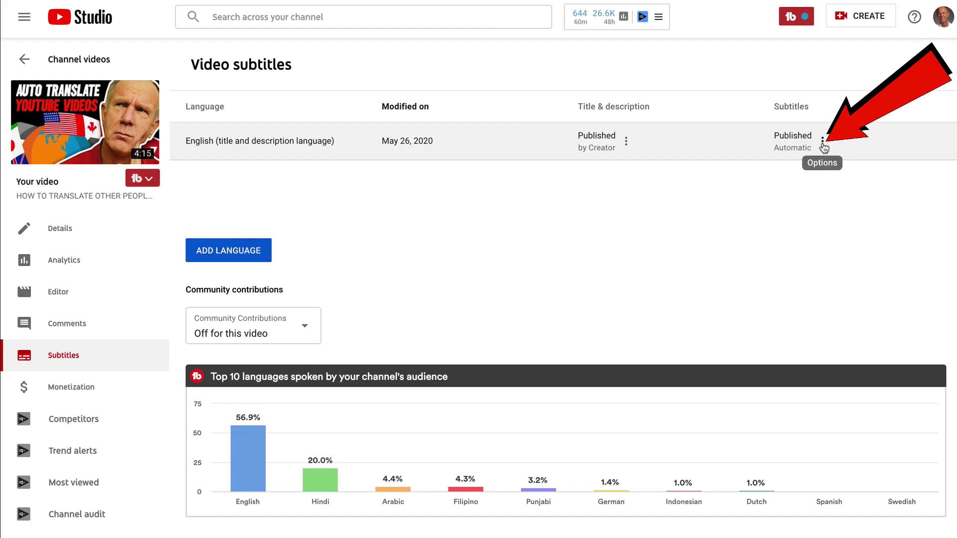
# Step: Download the English subtitles and read through captions.sbv in TextEdit
pyautogui.click(822, 142)
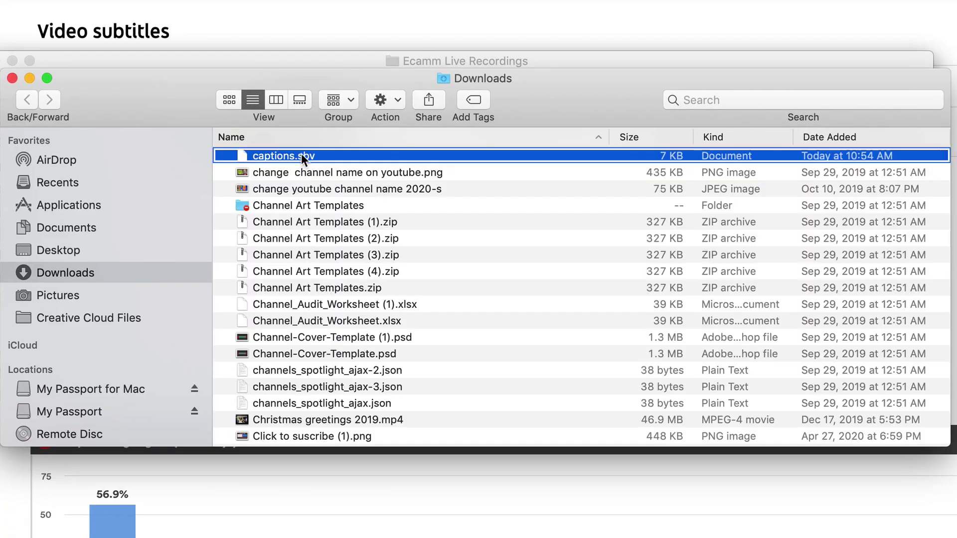
pyautogui.rightClick(302, 154)
pyautogui.moveTo(355, 123)
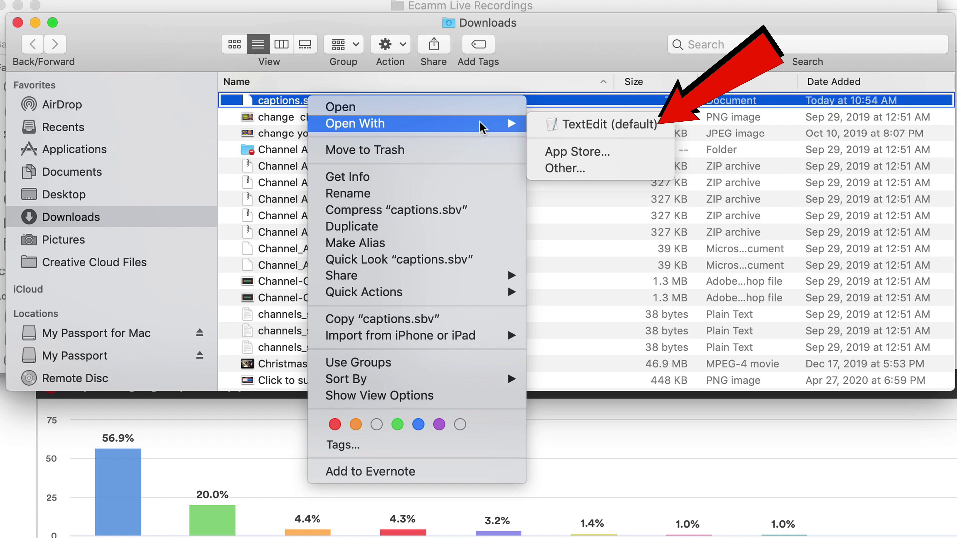
pyautogui.click(609, 124)
pyautogui.scroll(-2, 192, 229)
pyautogui.scroll(-3, 192, 229)
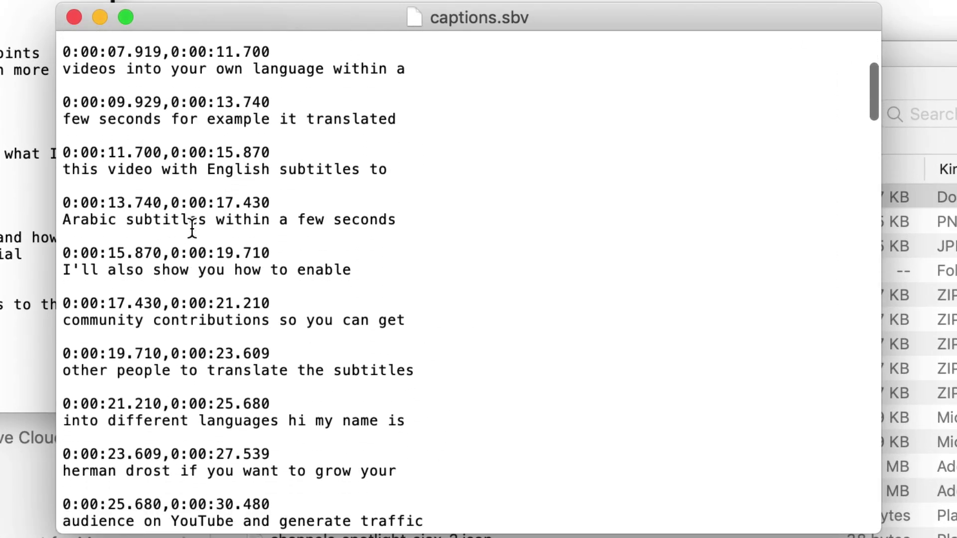
pyautogui.scroll(-1, 192, 229)
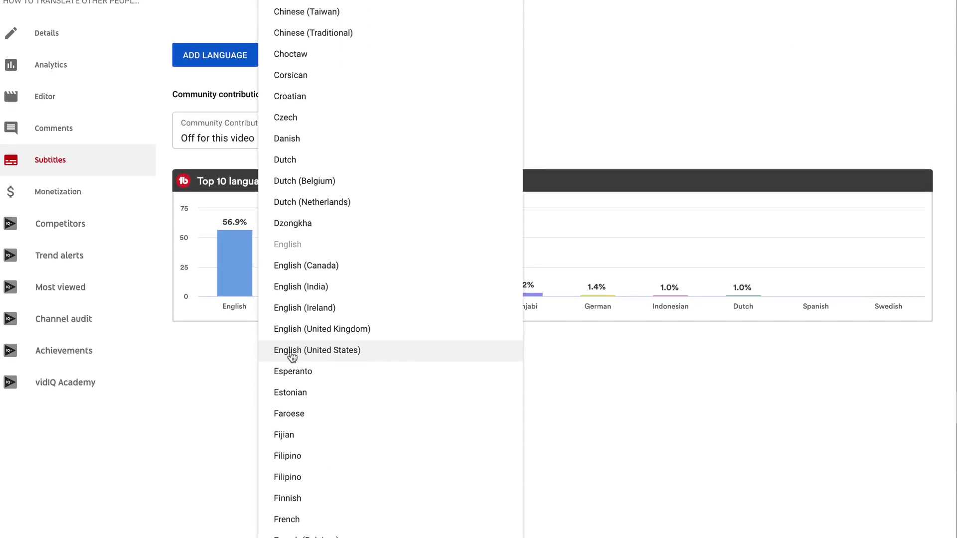
# Step: Add English (United States) and create new subtitles for it with auto-generated timing
pyautogui.click(294, 283)
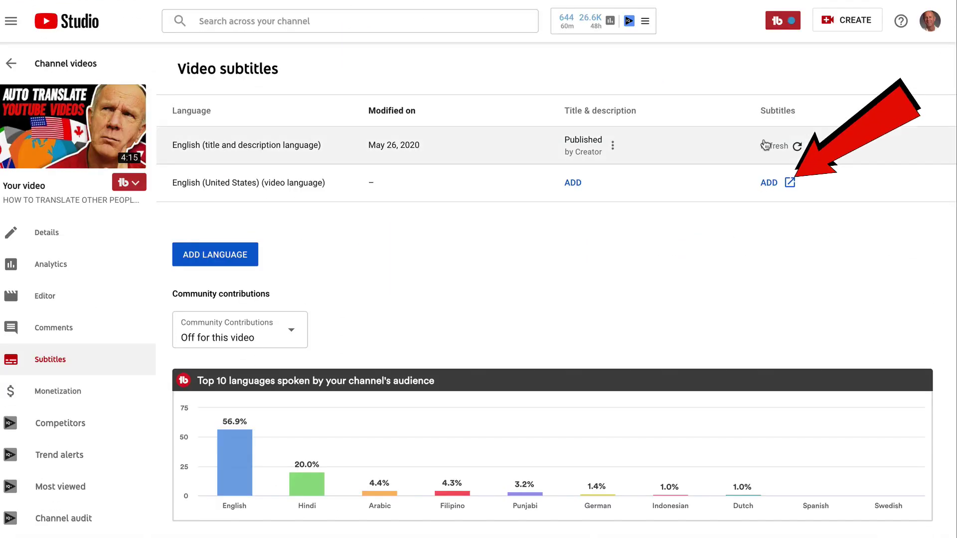
pyautogui.click(767, 184)
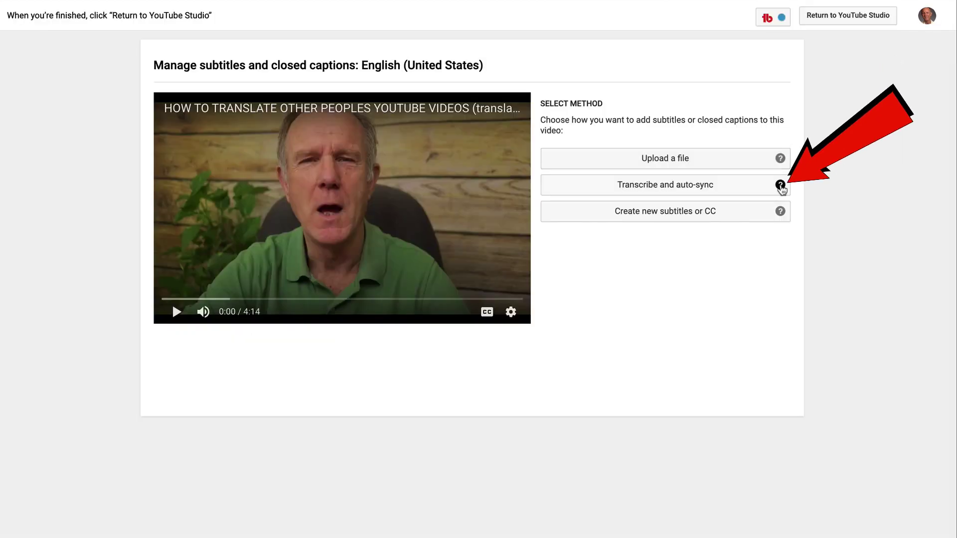
pyautogui.click(779, 186)
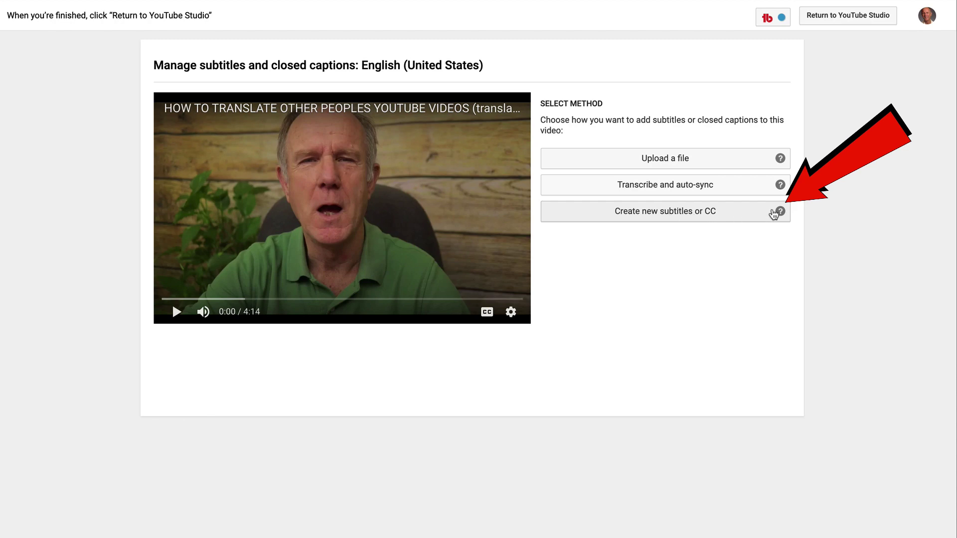
pyautogui.click(779, 212)
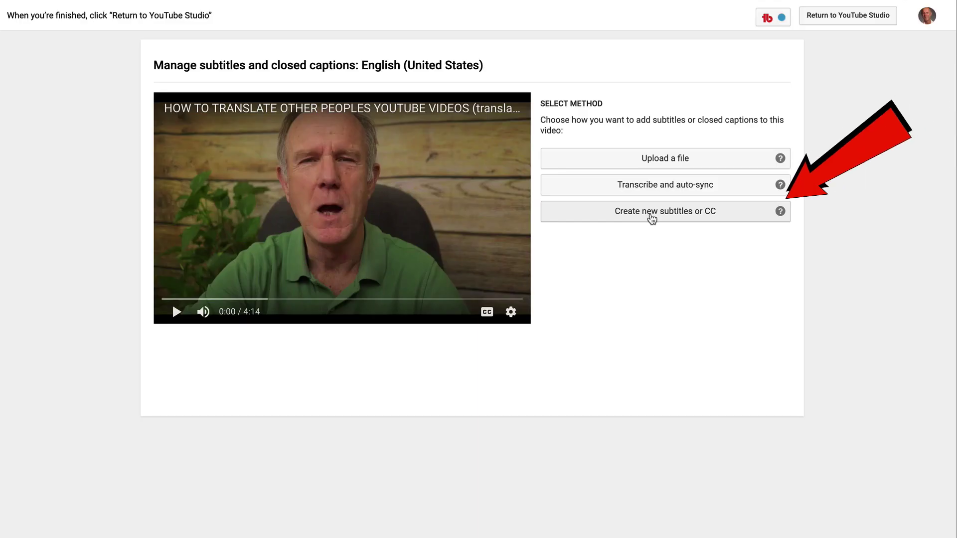
pyautogui.click(651, 217)
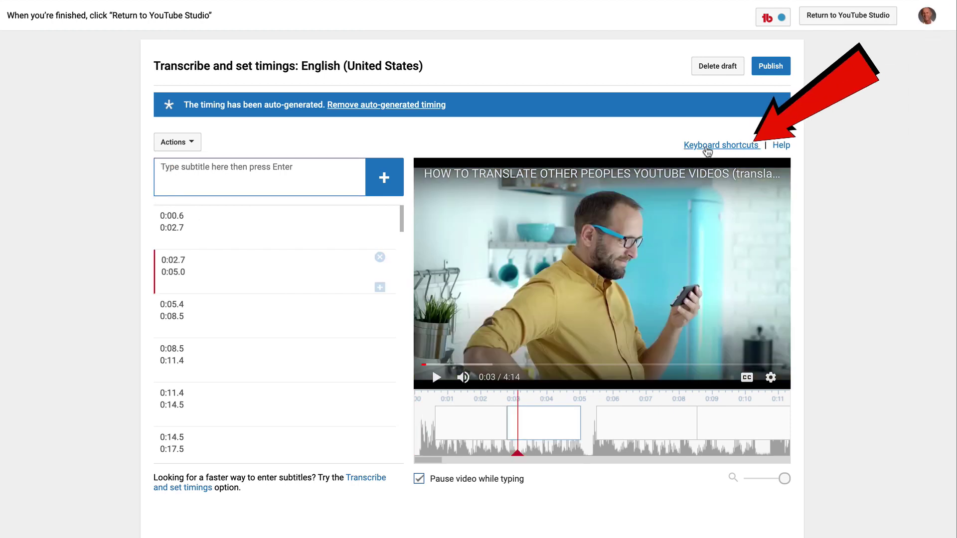
# Step: Glance at the editing shortcuts help and scroll through the transcript document
pyautogui.click(707, 146)
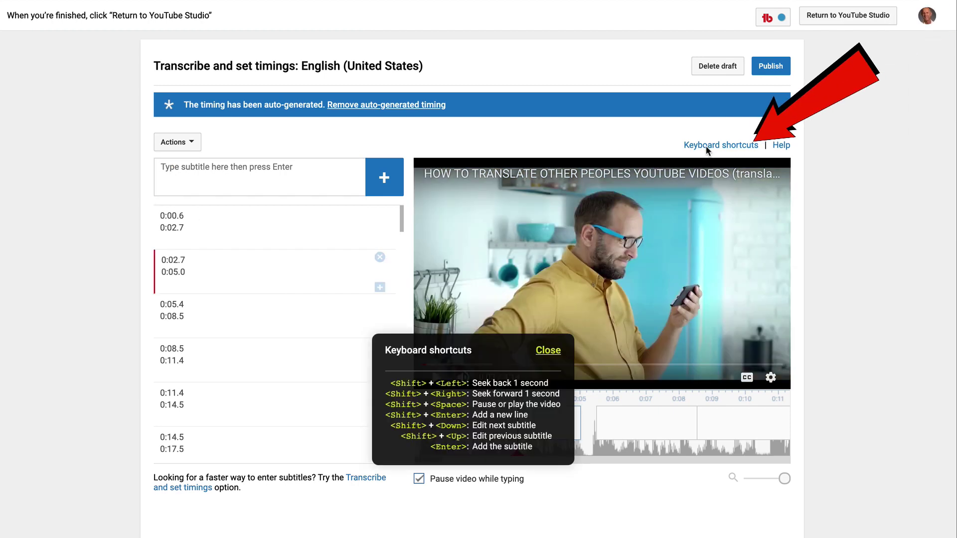
pyautogui.click(707, 146)
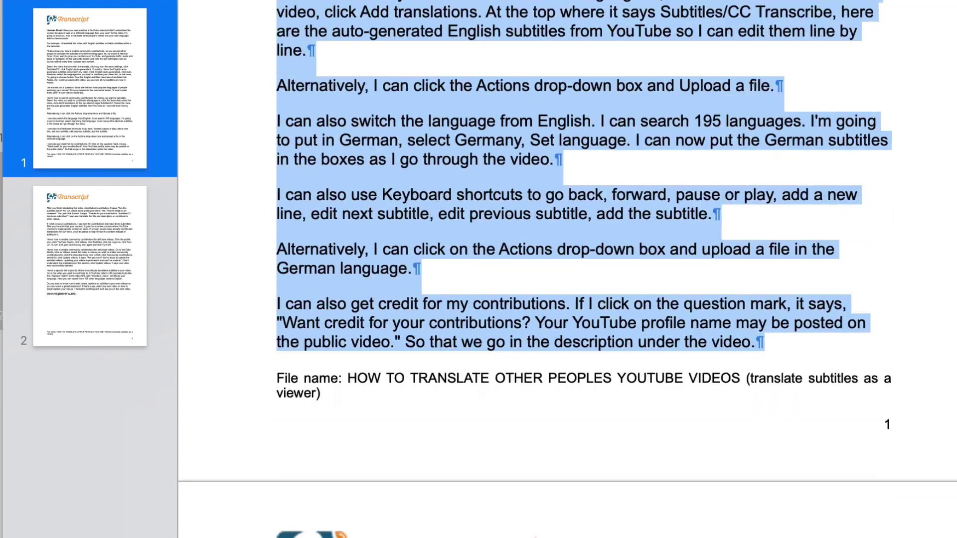
pyautogui.scroll(-10, 567, 269)
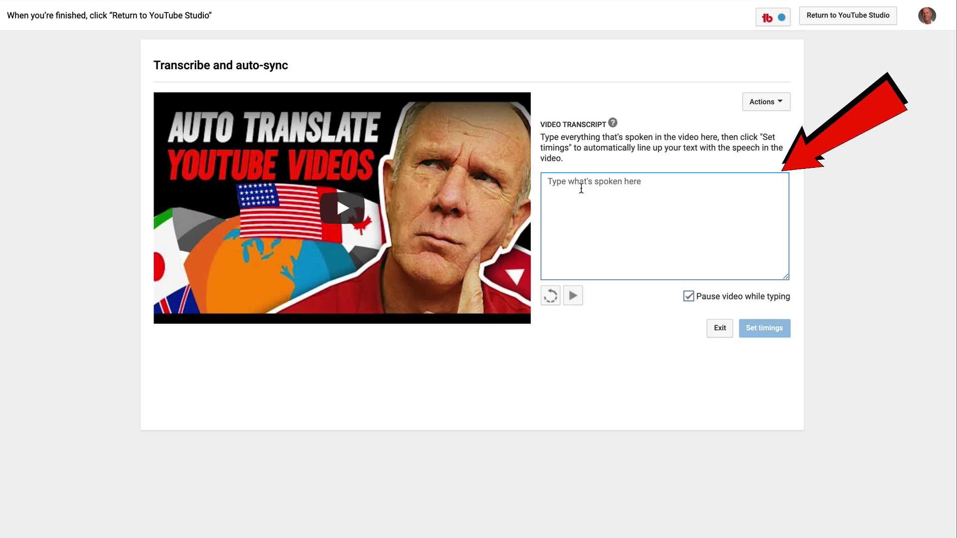
# Step: Paste the transcript, auto-sync its timings, then publish the English (United States) draft
pyautogui.press('super+v')
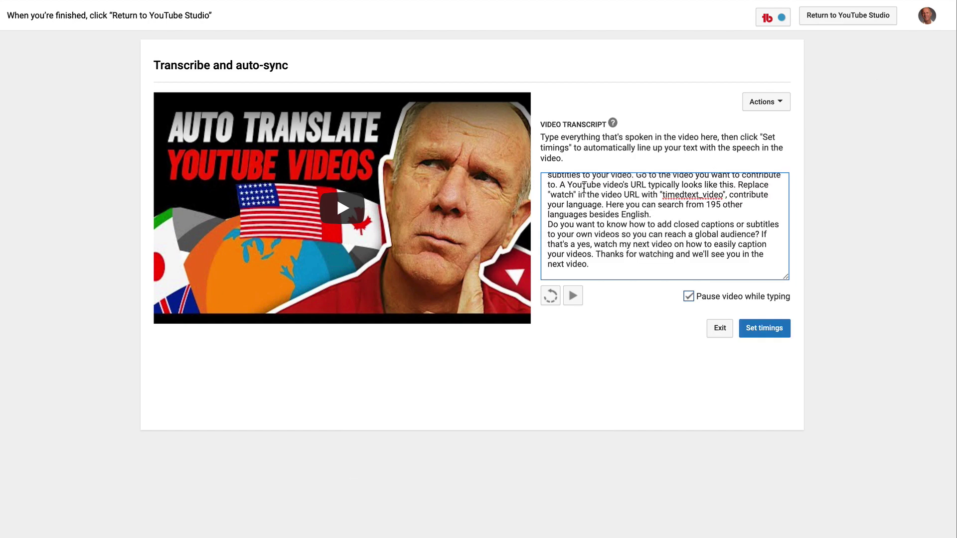
pyautogui.click(767, 333)
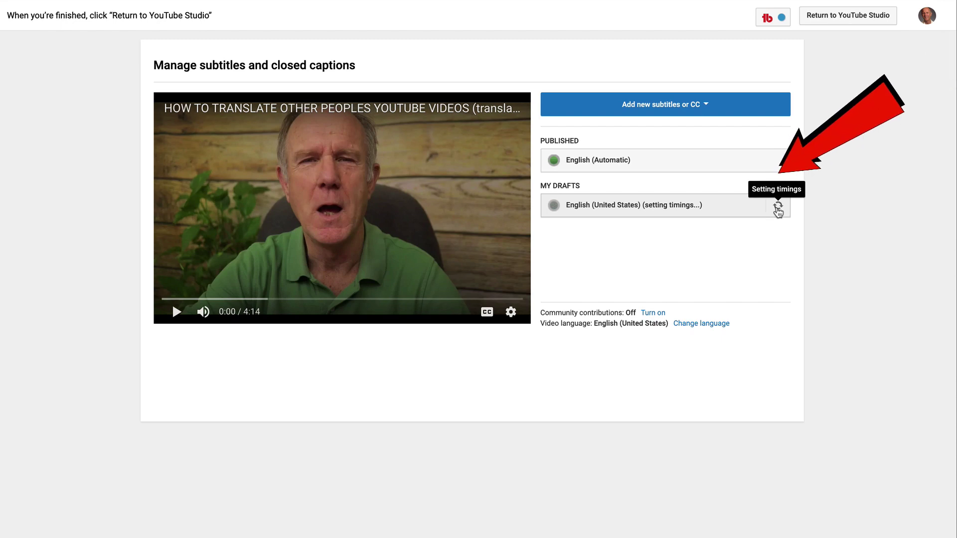
pyautogui.click(777, 209)
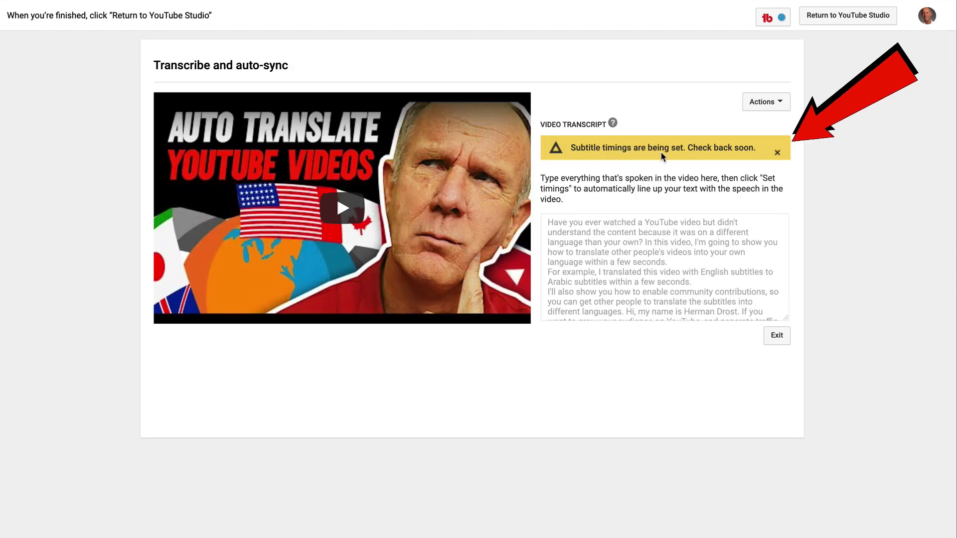
pyautogui.click(776, 335)
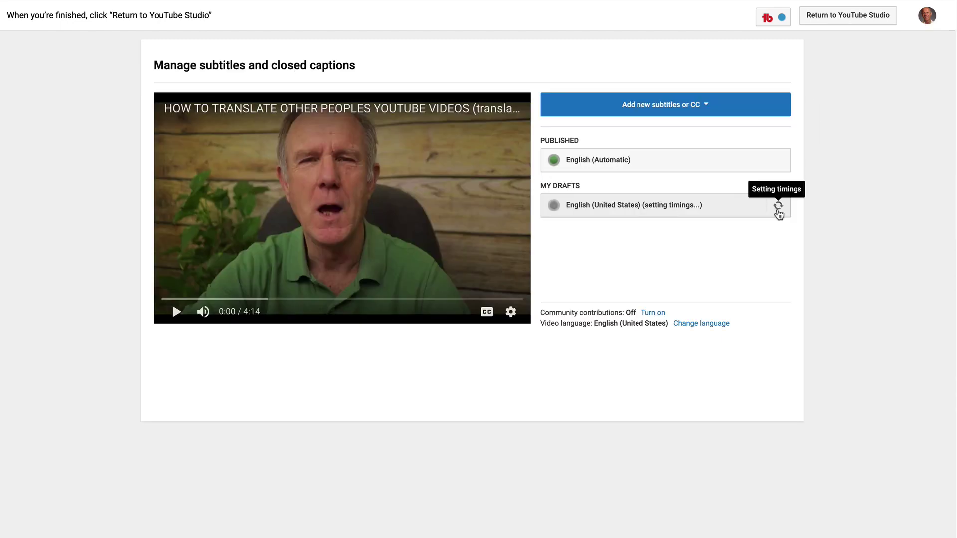
pyautogui.click(778, 209)
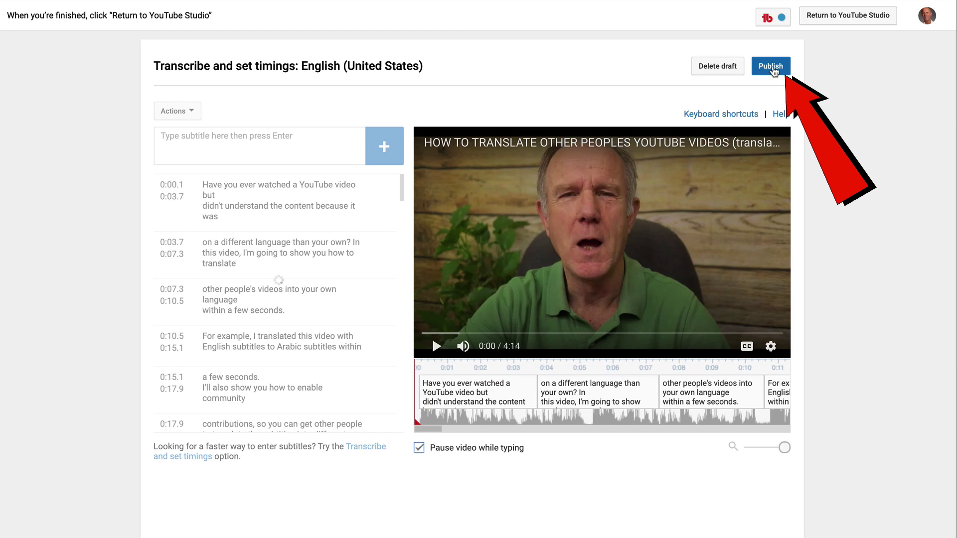
pyautogui.click(770, 66)
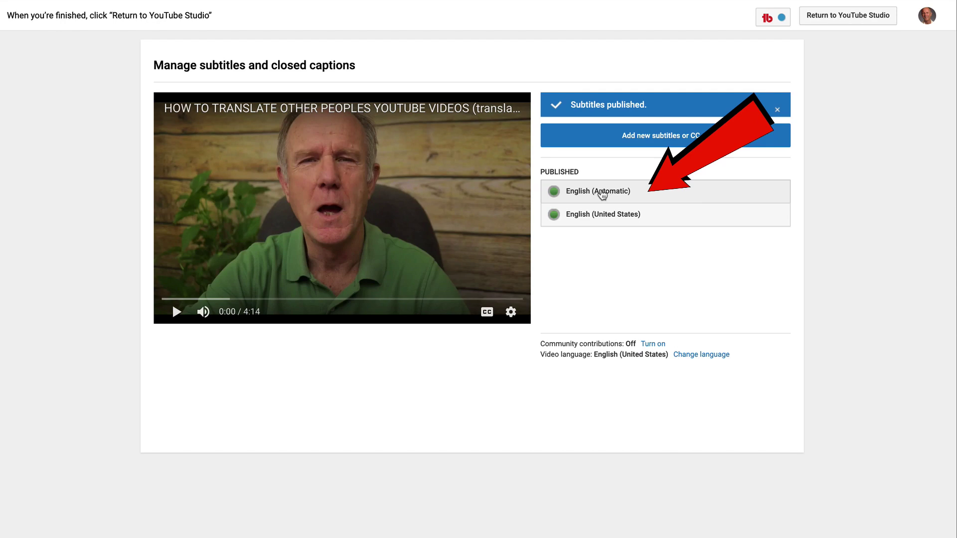
# Step: Delete the English (Automatic) captions draft, then preview the video with CC turned on
pyautogui.click(615, 193)
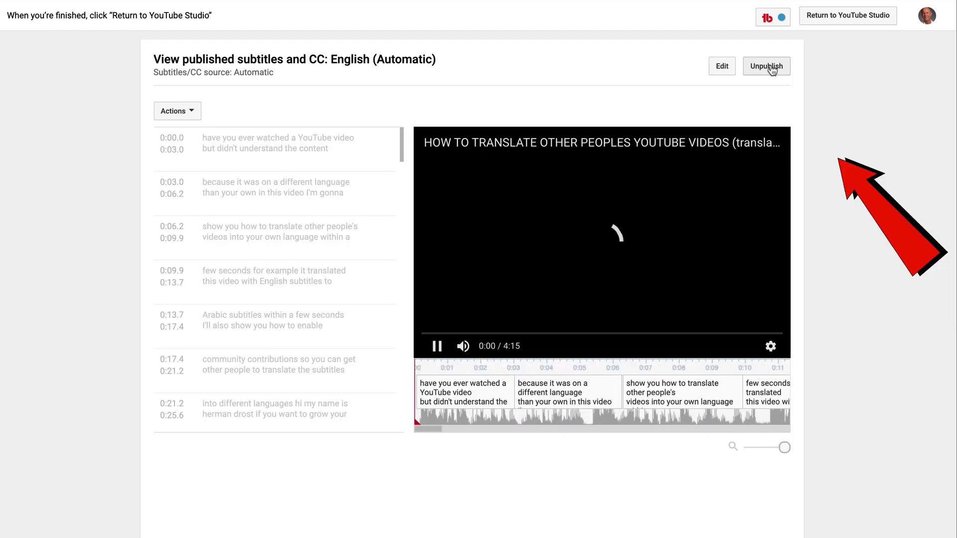
pyautogui.click(715, 66)
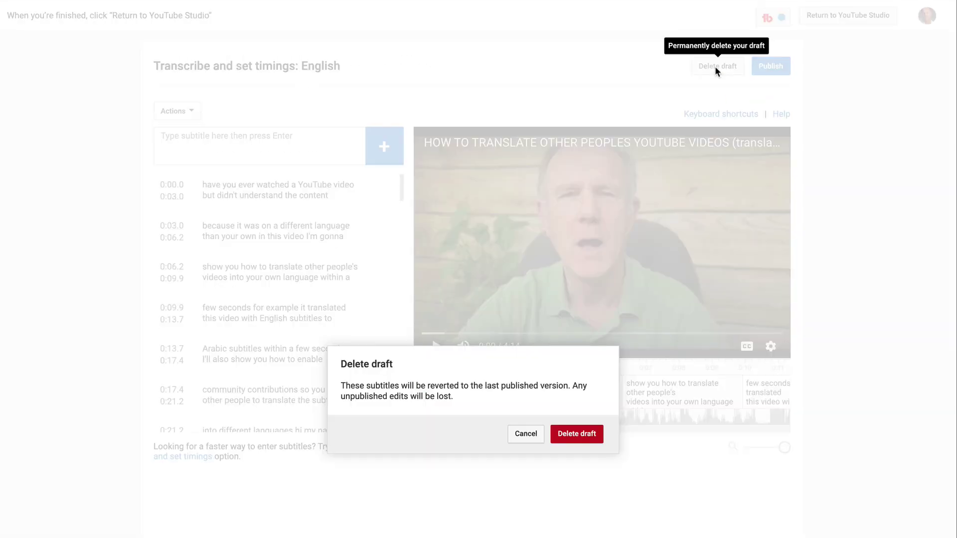
pyautogui.click(573, 433)
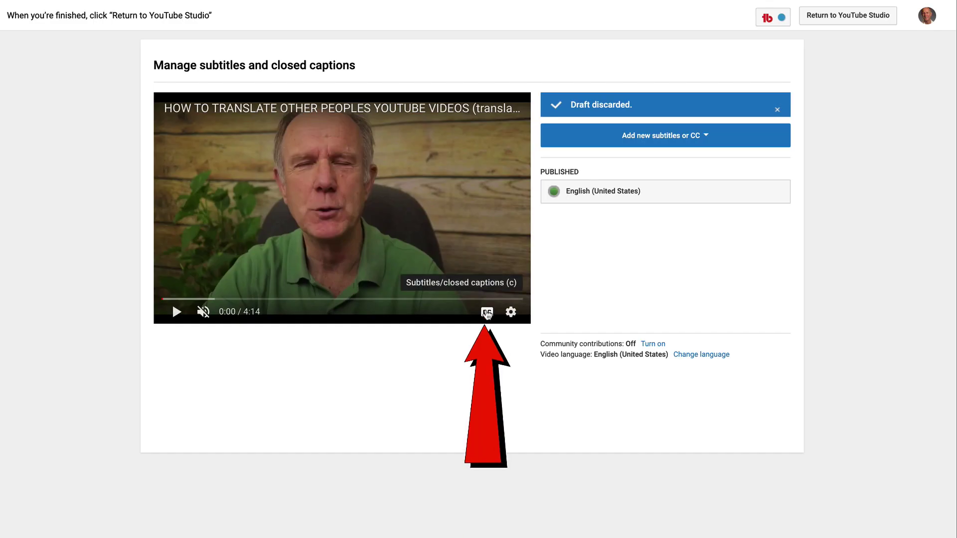
pyautogui.click(487, 312)
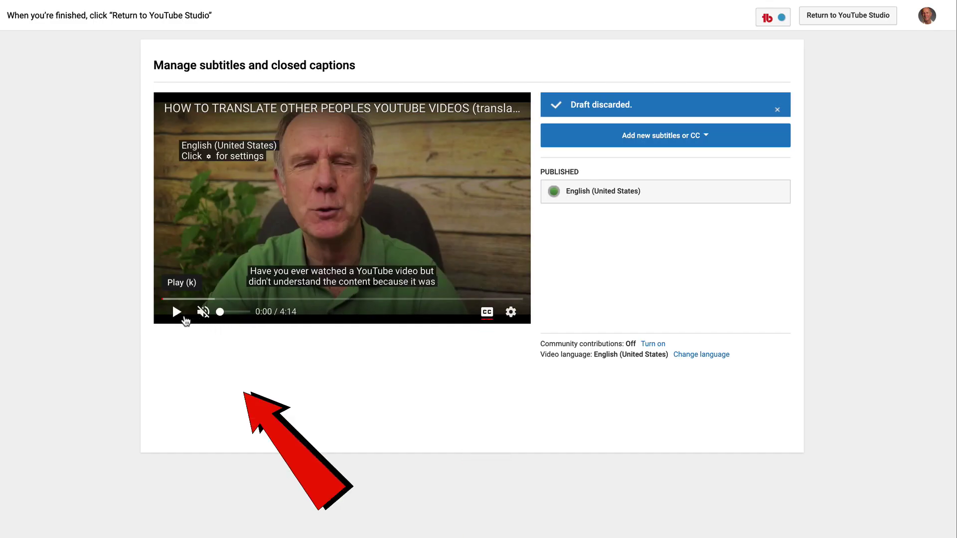
pyautogui.click(177, 311)
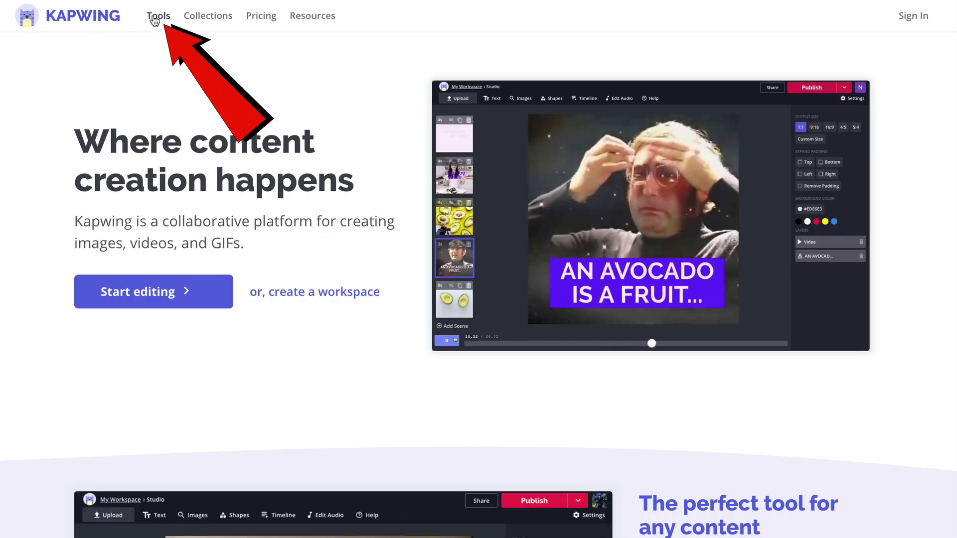
# Step: Open Kapwing's Subtitler tool and paste the YouTube video link to load it
pyautogui.click(148, 19)
pyautogui.scroll(-10, 216, 284)
pyautogui.scroll(-4, 216, 284)
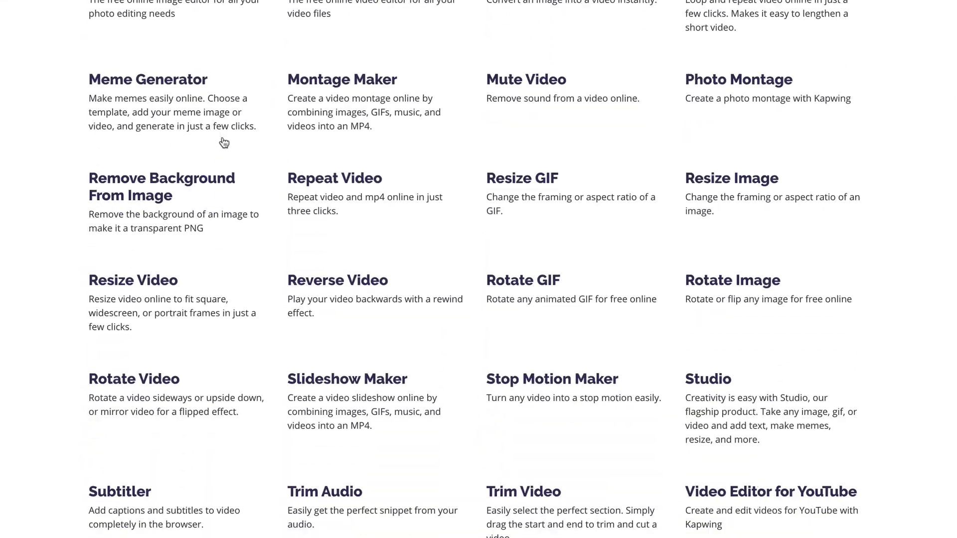
pyautogui.scroll(-2, 149, 215)
pyautogui.click(116, 402)
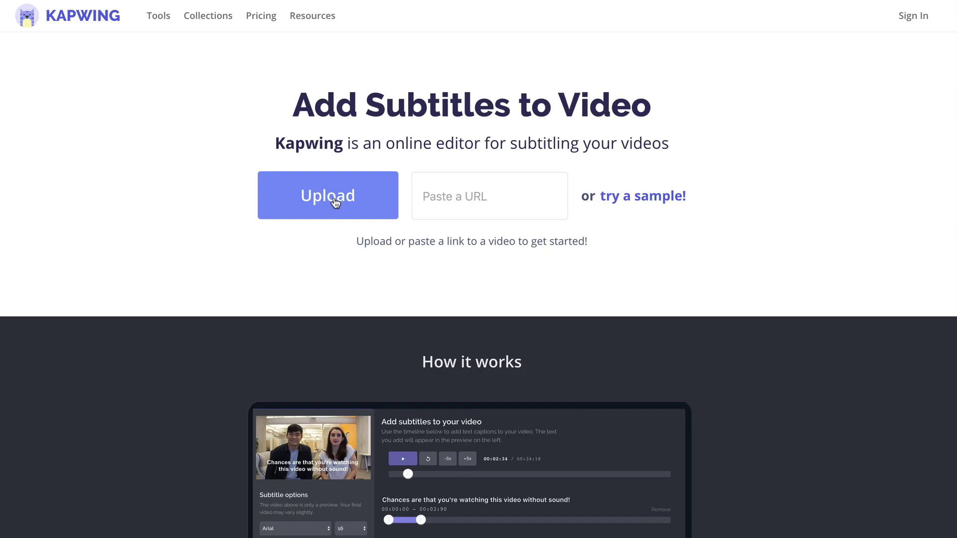
pyautogui.rightClick(439, 197)
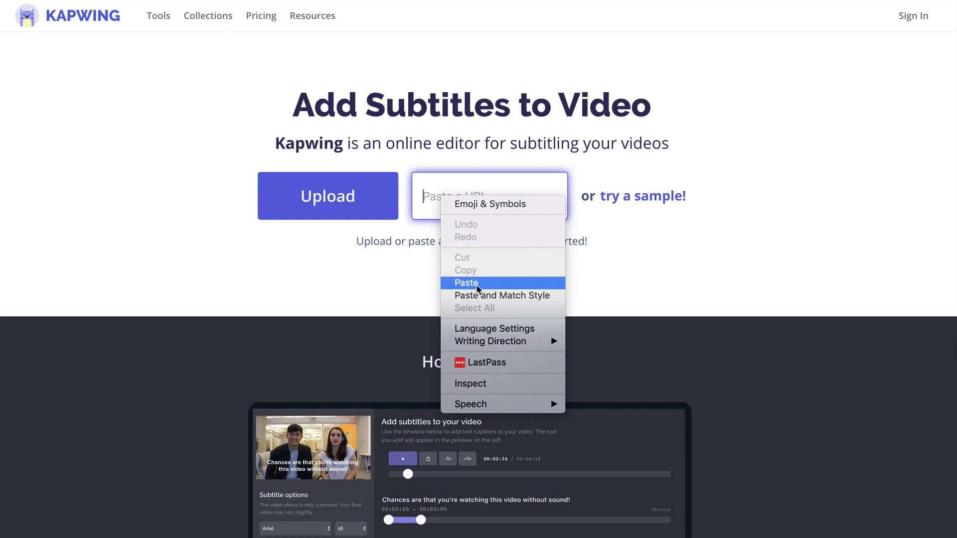
pyautogui.click(466, 283)
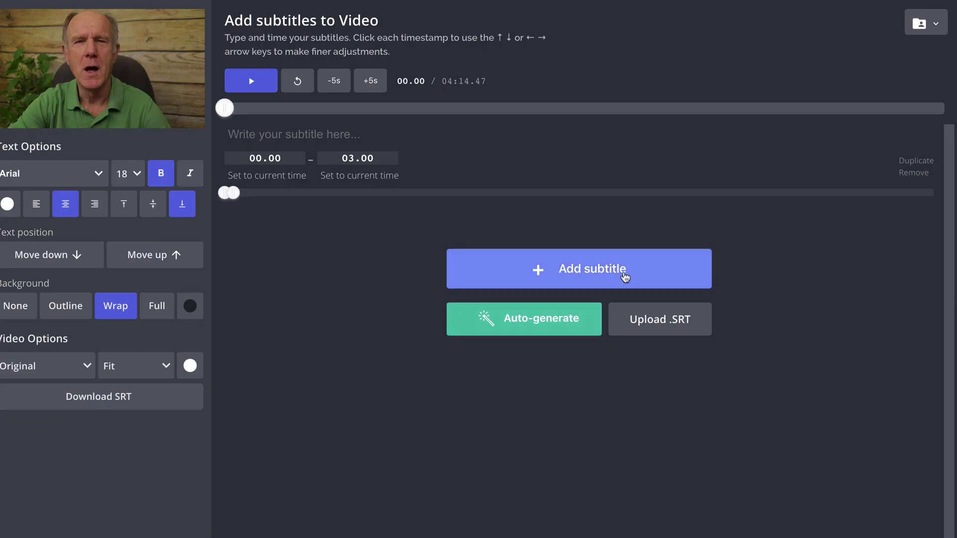
# Step: Start Kapwing's auto-generate subtitles option with English (United States) as the video language
pyautogui.click(529, 327)
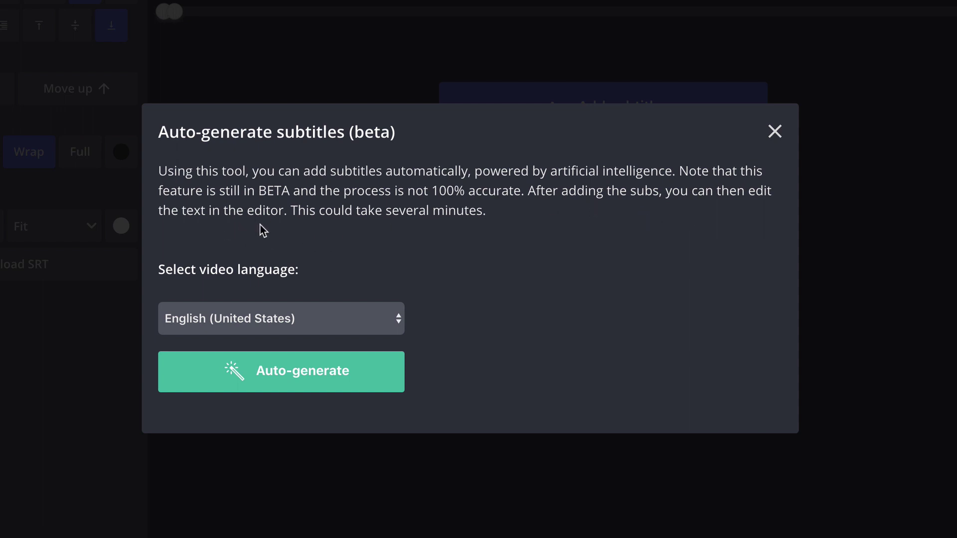
# Step: Keep English (United States) as the video language and auto-generate the Kapwing subtitles
pyautogui.click(399, 326)
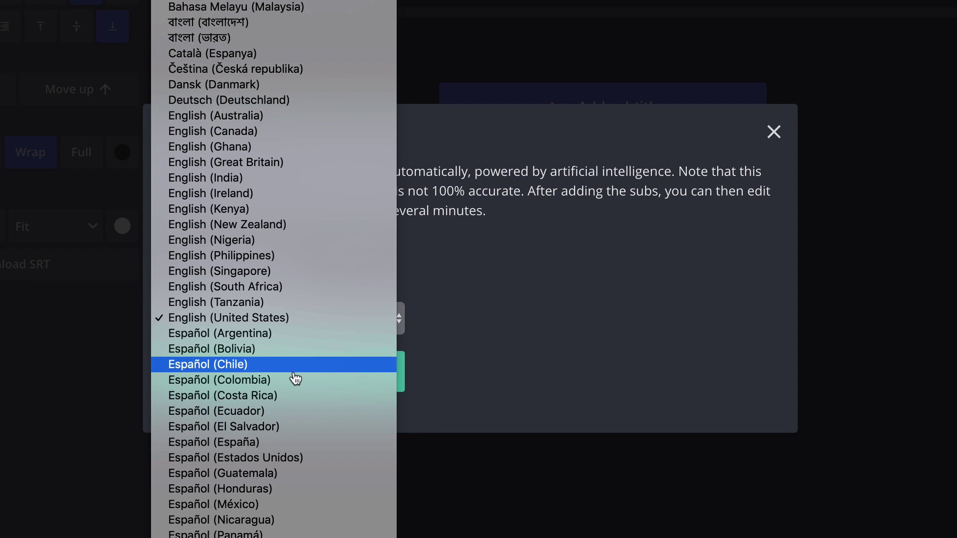
pyautogui.scroll(-3, 278, 386)
pyautogui.scroll(-7, 275, 384)
pyautogui.scroll(-4, 274, 384)
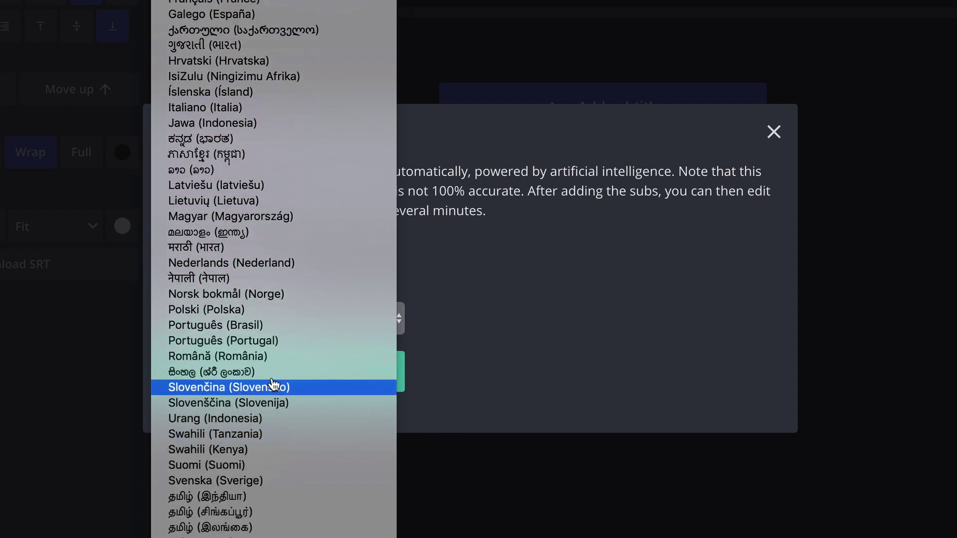
pyautogui.scroll(-6, 273, 382)
pyautogui.press('Escape')
pyautogui.click(313, 379)
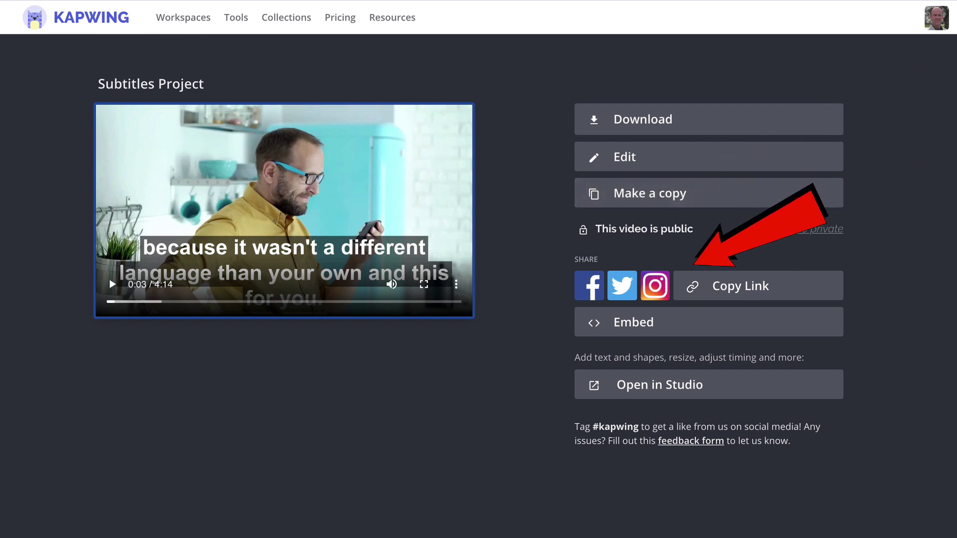
# Step: Reopen the Subtitles Project in Kapwing's editor to review the English subtitle lines and timings
pyautogui.click(652, 156)
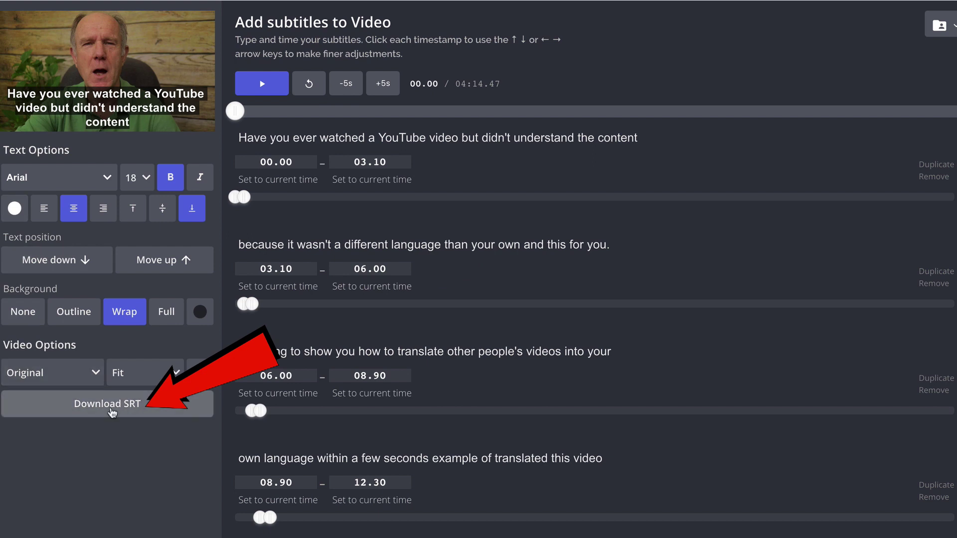